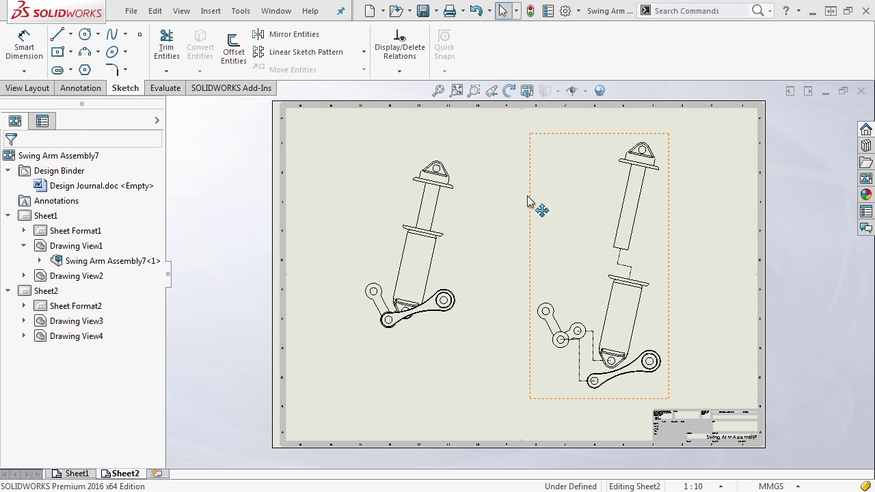
- Start Save As, update views on inactive sheets, and set the file type to Adobe PDF (*.pdf)
left_click(438, 13)
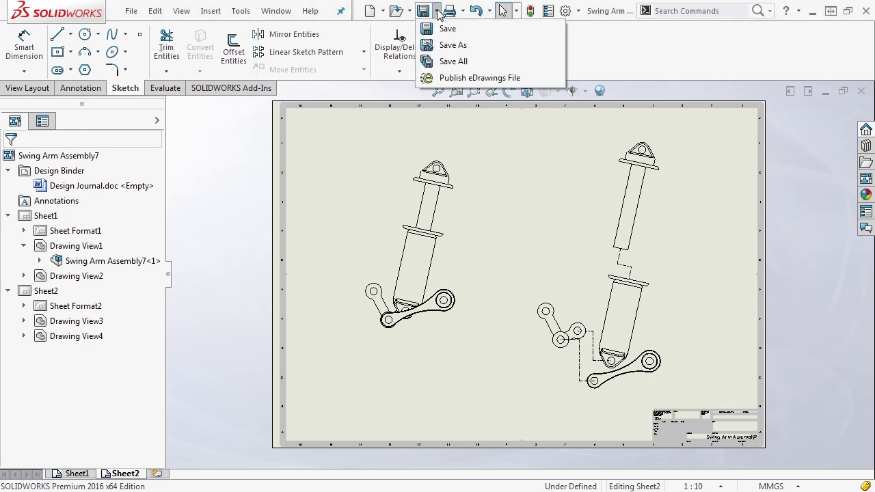
left_click(443, 44)
left_click(469, 269)
left_click(436, 328)
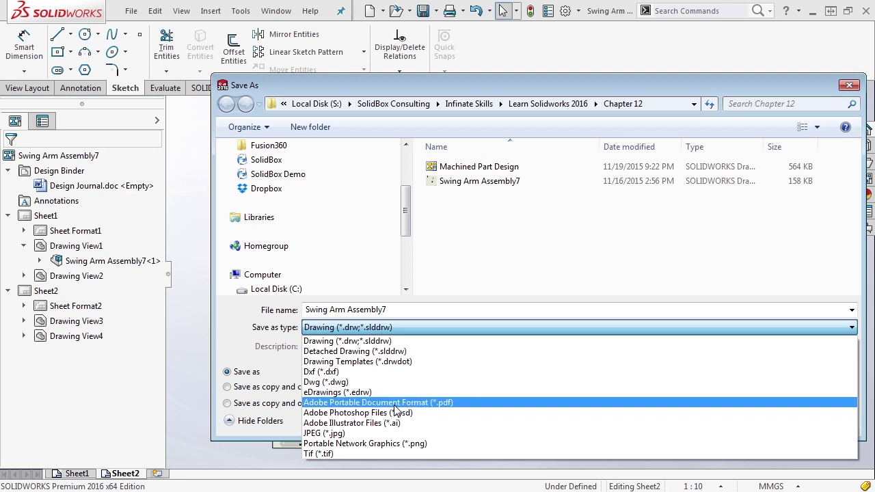
left_click(395, 405)
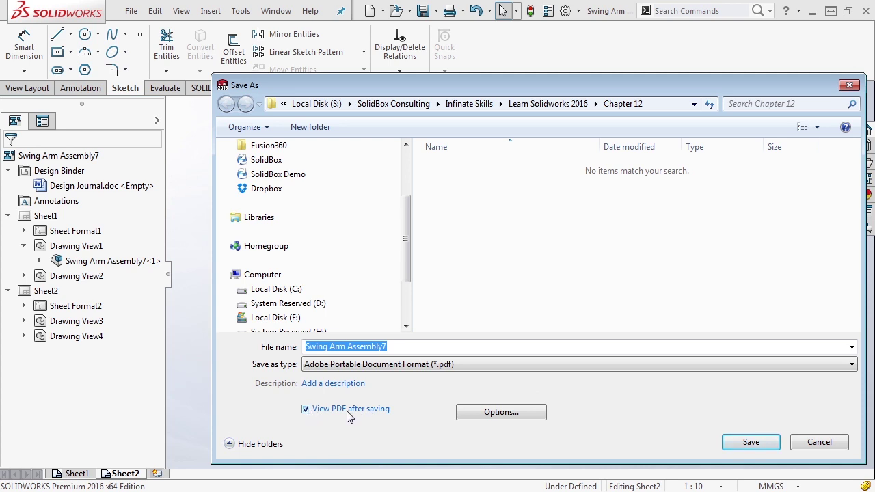
- Set PDF options to high-quality lines, 600 DPI both, shaded edges, header/footer, then save
left_click(498, 415)
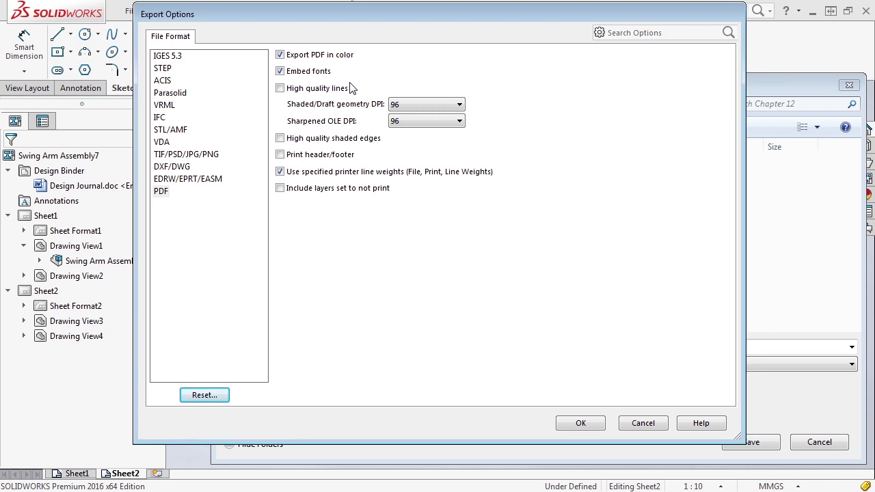
left_click(311, 89)
left_click(405, 106)
left_click(407, 143)
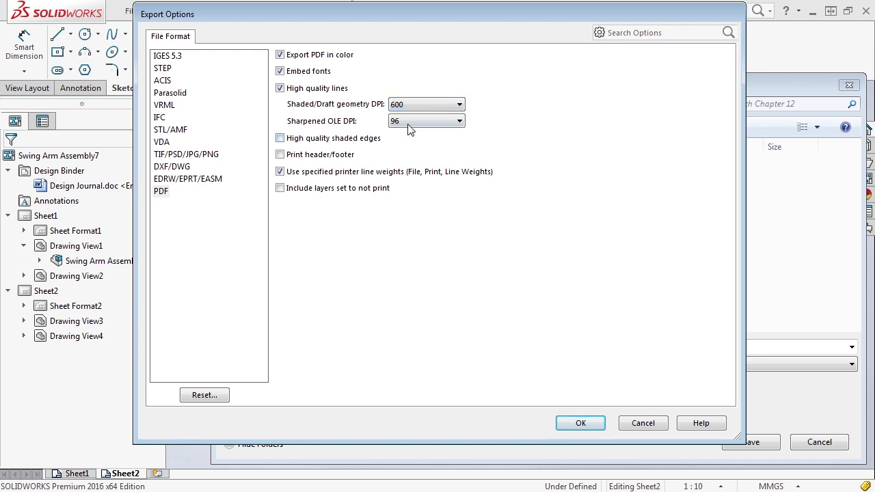
left_click(407, 120)
left_click(410, 160)
left_click(359, 140)
left_click(333, 160)
left_click(580, 423)
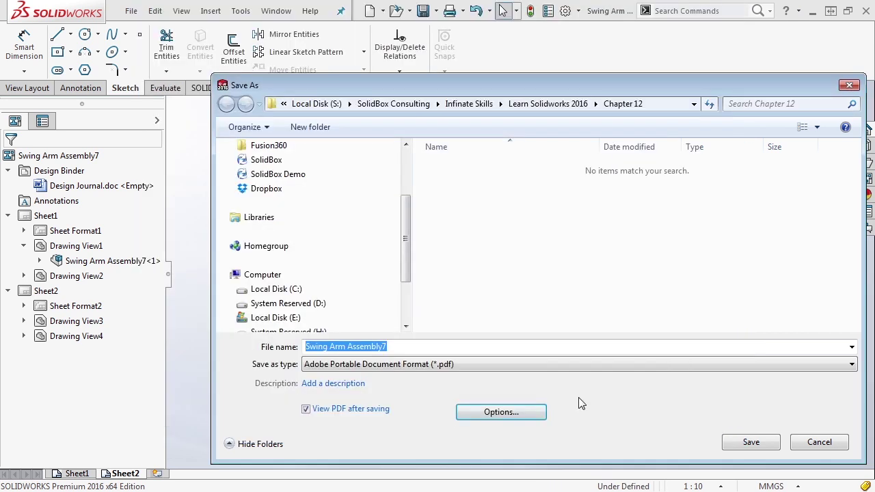
left_click(751, 443)
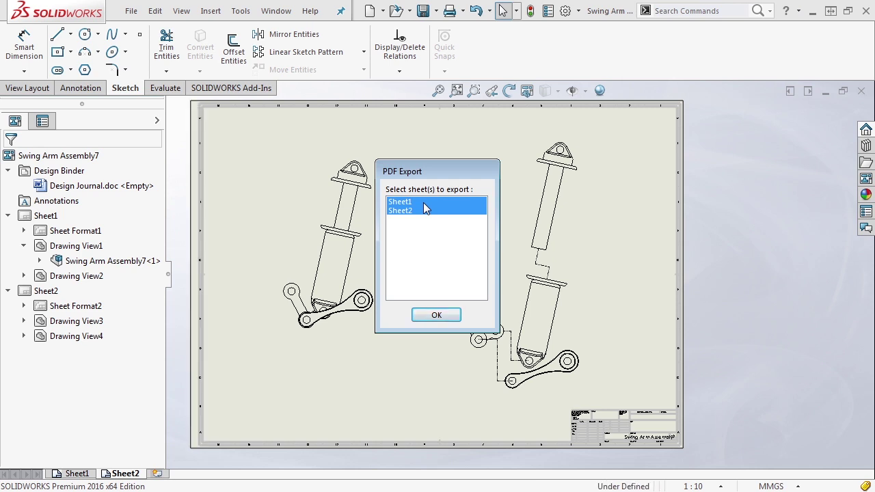
- Export both sheets to the PDF and inspect Drawing View1, Drawing View2 and Alternate Position1
left_click(440, 315)
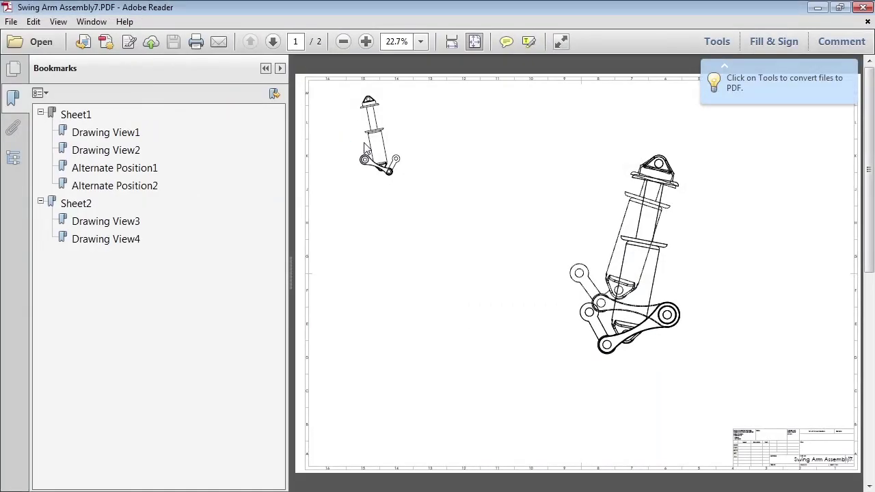
left_click(89, 136)
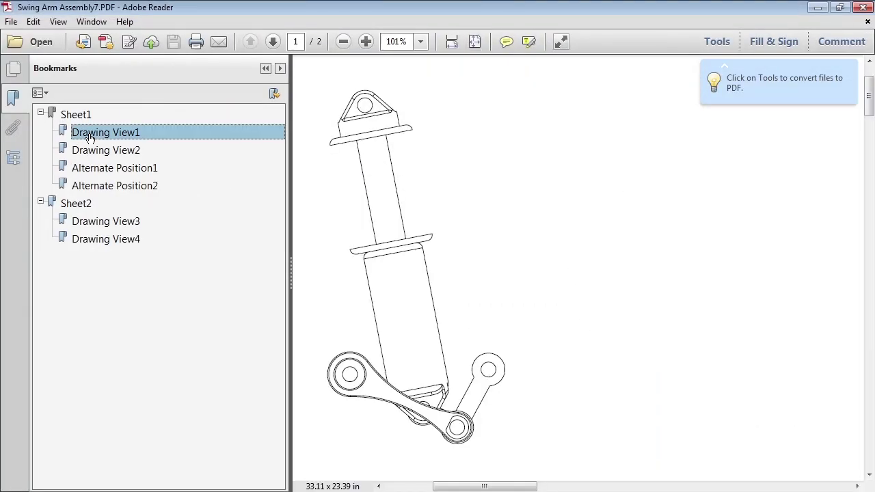
left_click(92, 153)
left_click(100, 171)
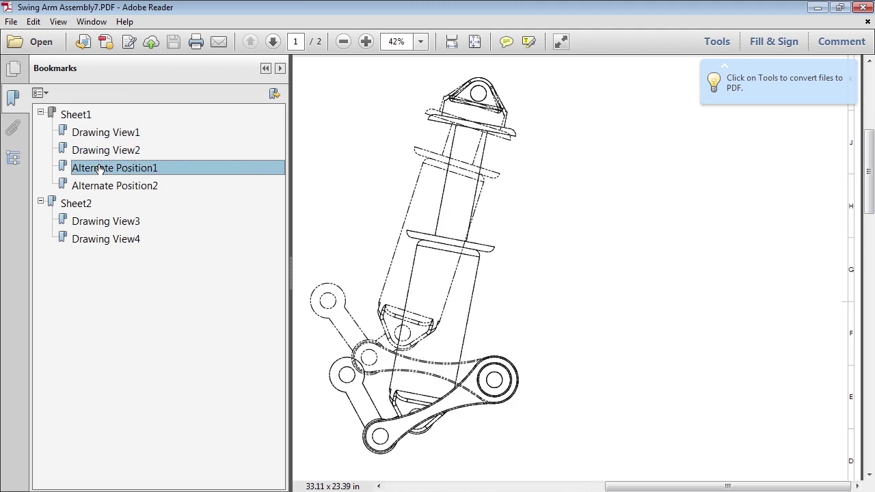
- Review Sheet2 in the PDF, jumping to Drawing View3 and Drawing View4, then the whole page
left_click(89, 207)
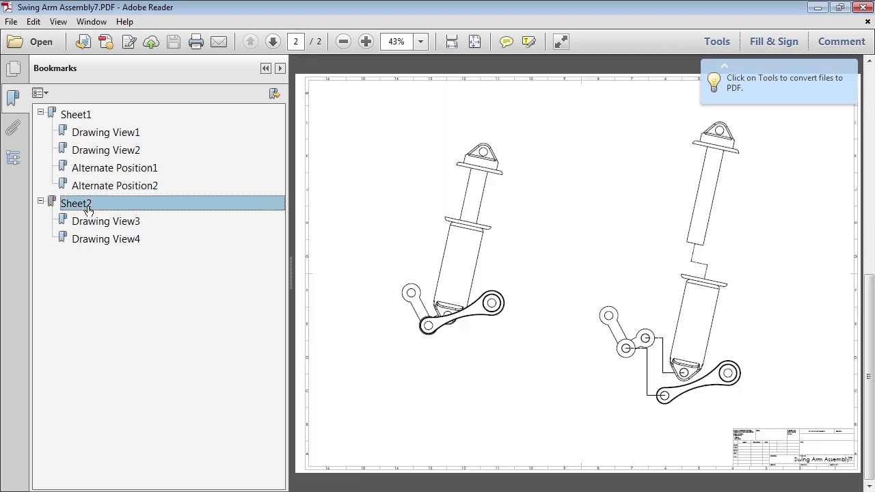
left_click(96, 228)
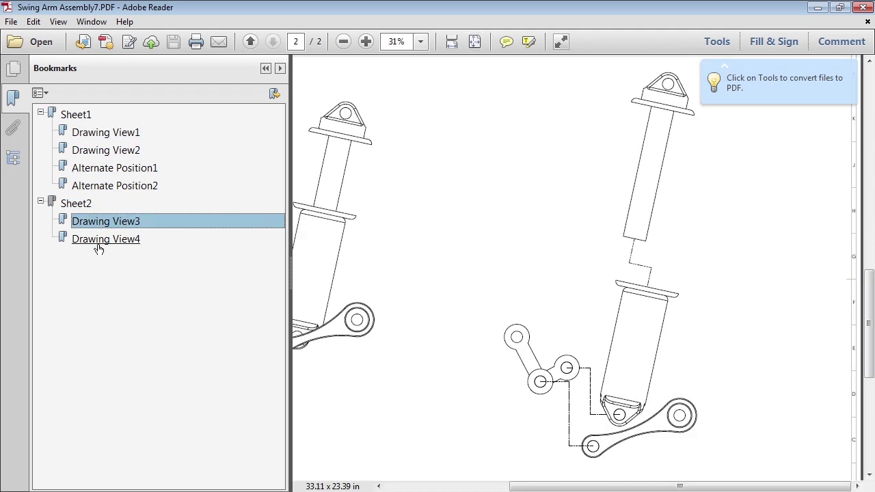
left_click(97, 245)
left_click(80, 208)
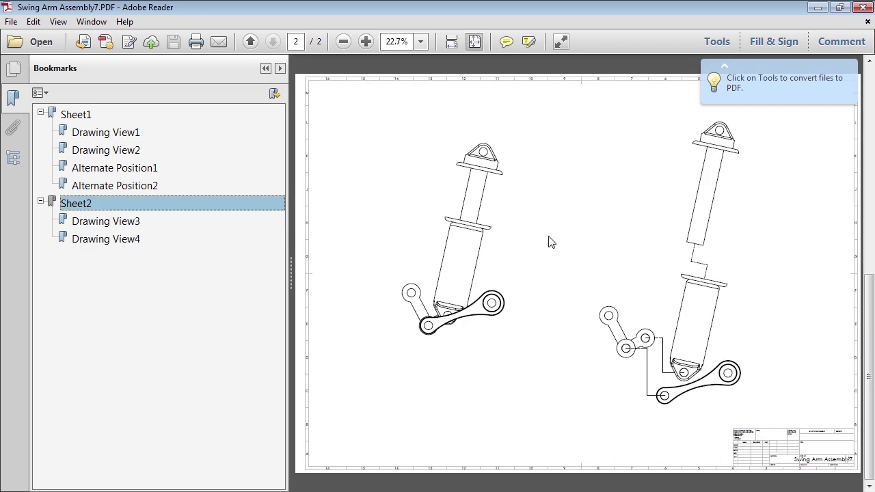
- Close the PDF, publish all sheets as an eDrawings file, and postpone registration
left_click(867, 8)
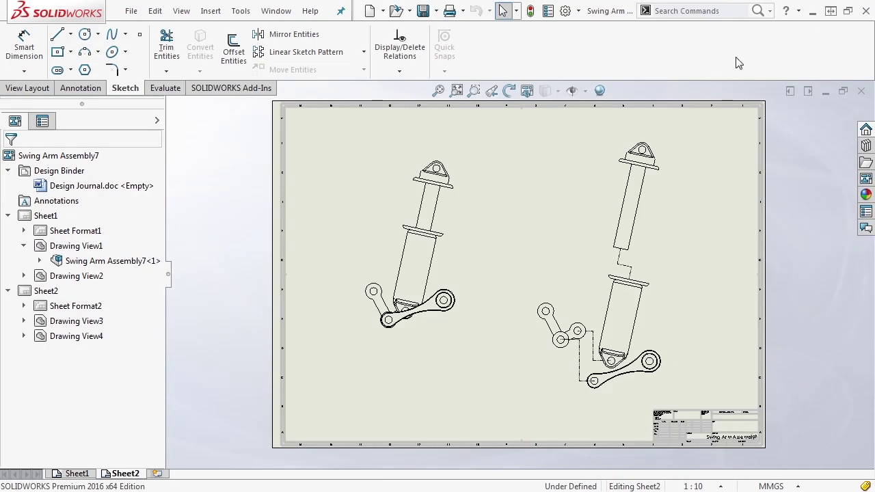
left_click(437, 11)
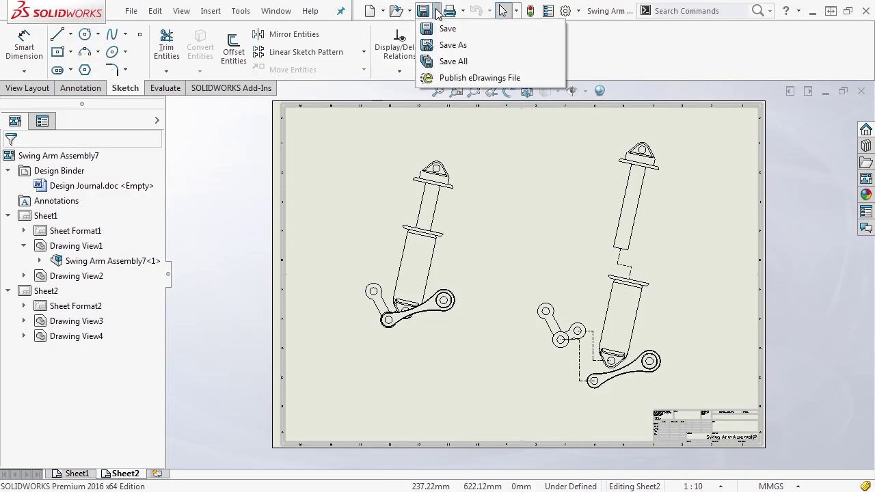
left_click(457, 78)
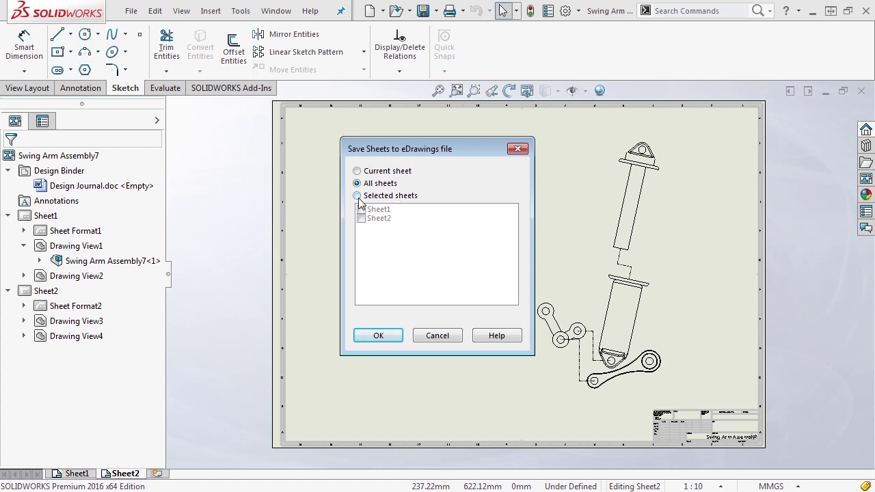
left_click(378, 335)
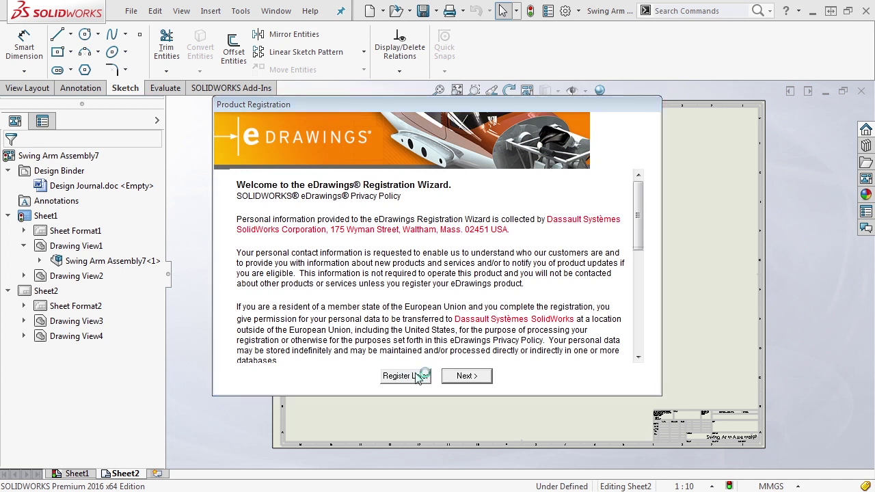
left_click(417, 376)
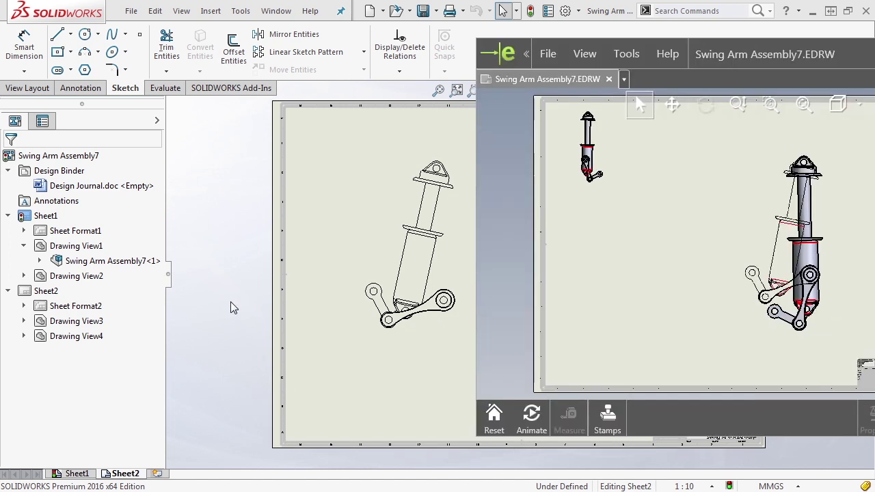
- Maximize the eDrawings window and switch to Sheet2 from the sheet list
left_click_drag(824, 53, 530, 6)
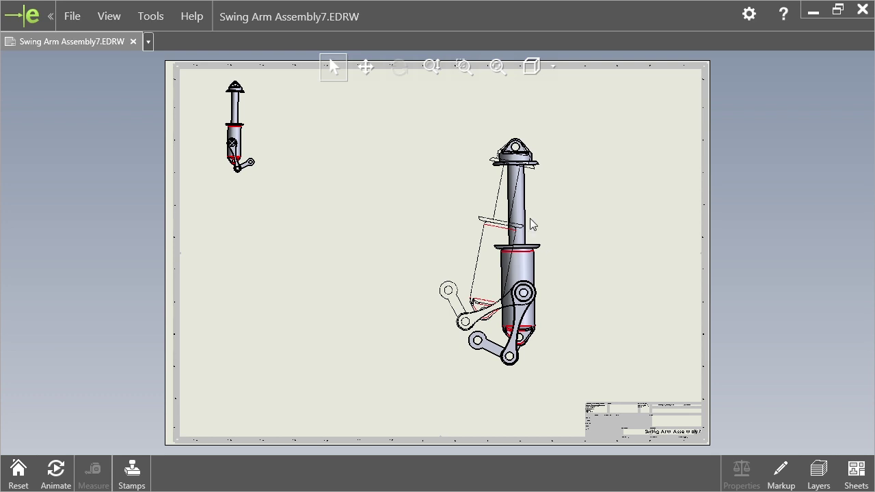
left_click(857, 472)
left_click(852, 390)
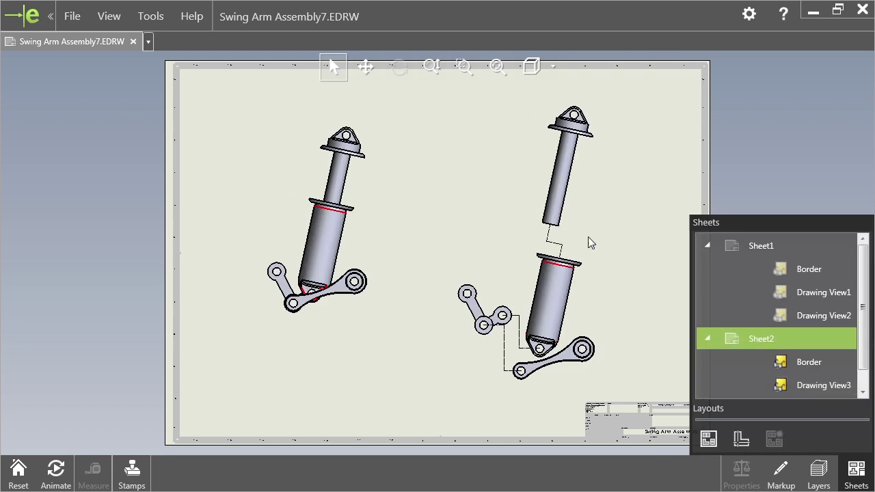
- Select Sheet2's border, Drawing View3 and Drawing View4, then show the Overview thumbnail
left_click(819, 363)
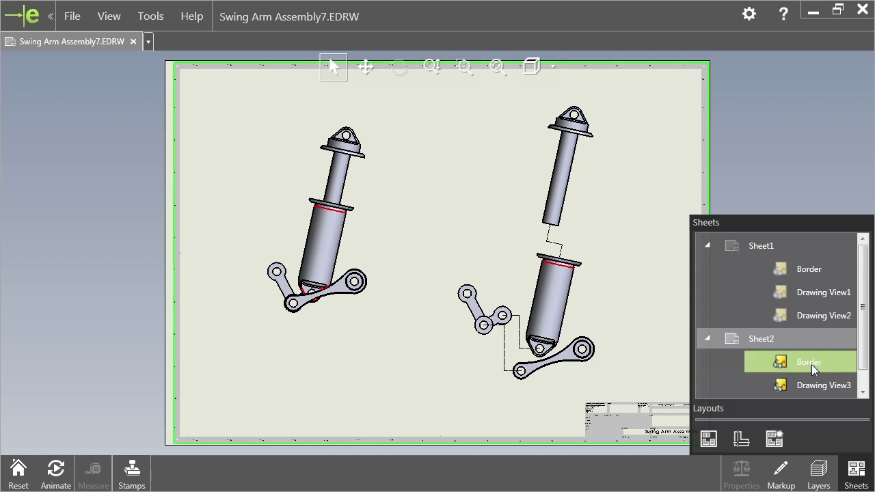
left_click(817, 385)
scroll(862, 363, "down", 1)
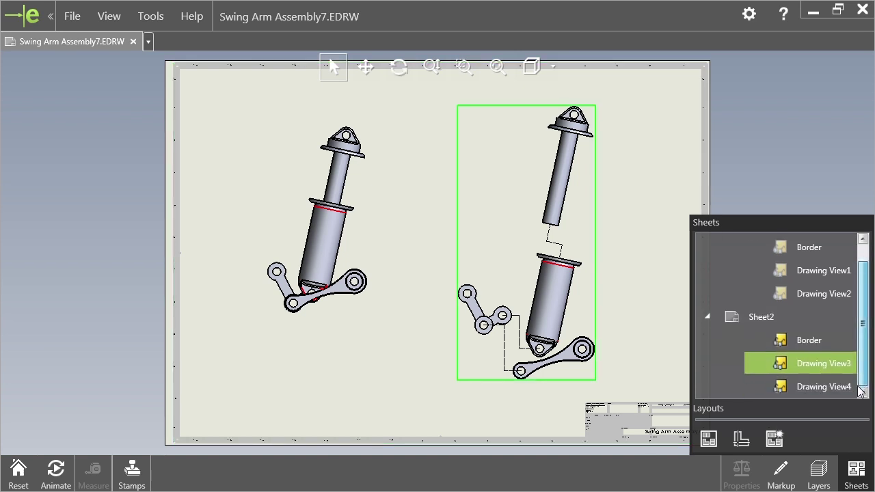
left_click(823, 386)
left_click(825, 363)
left_click(815, 341)
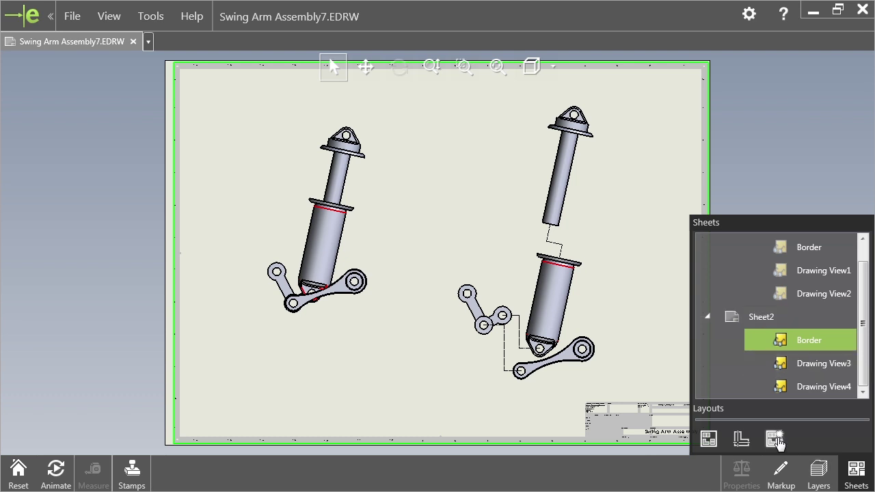
left_click(708, 441)
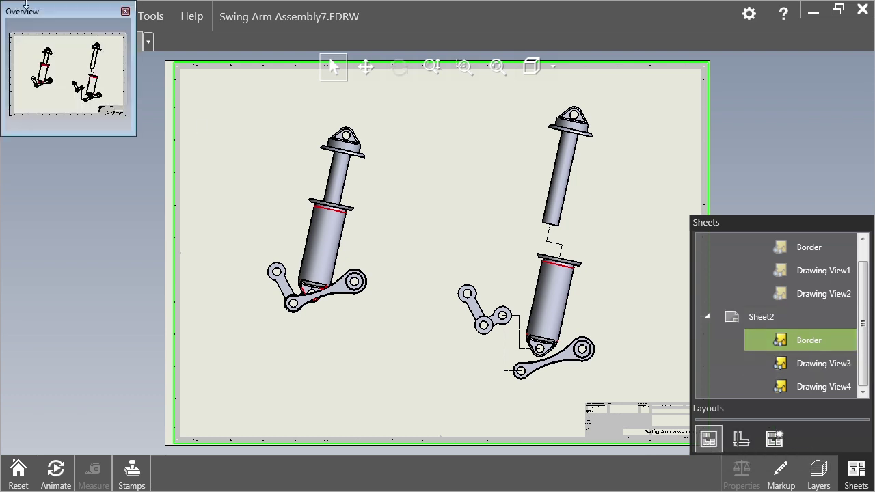
- Close the Overview and Sheets panels and select the Swing Arm Assembly7 document
mouse_move(31, 9)
left_mouse_down()
mouse_move(241, 87)
mouse_move(175, 146)
mouse_move(176, 158)
left_mouse_up()
left_click(267, 152)
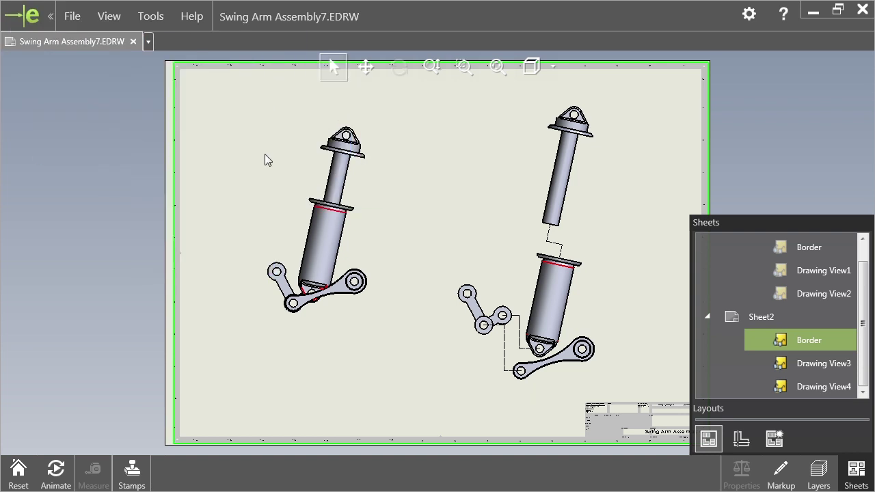
left_click(96, 140)
left_click(148, 42)
left_click(161, 60)
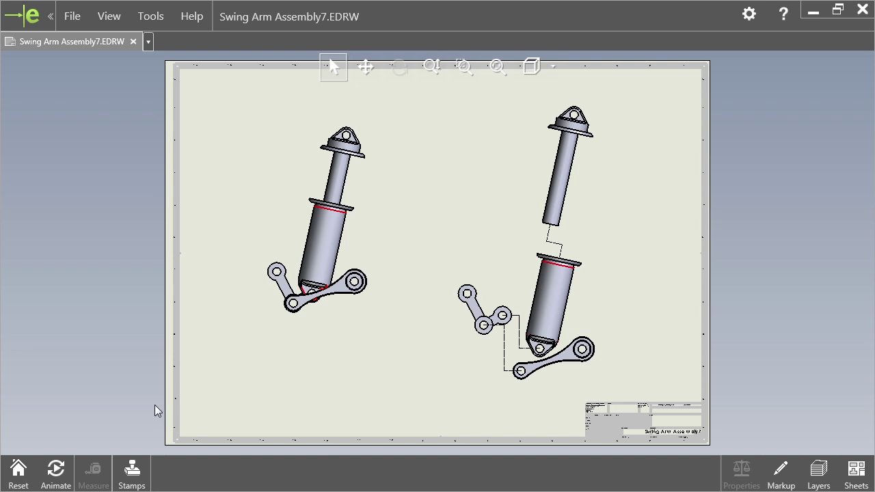
- Place the APPROVED stamp over the left shock view and play the animation
left_click(133, 475)
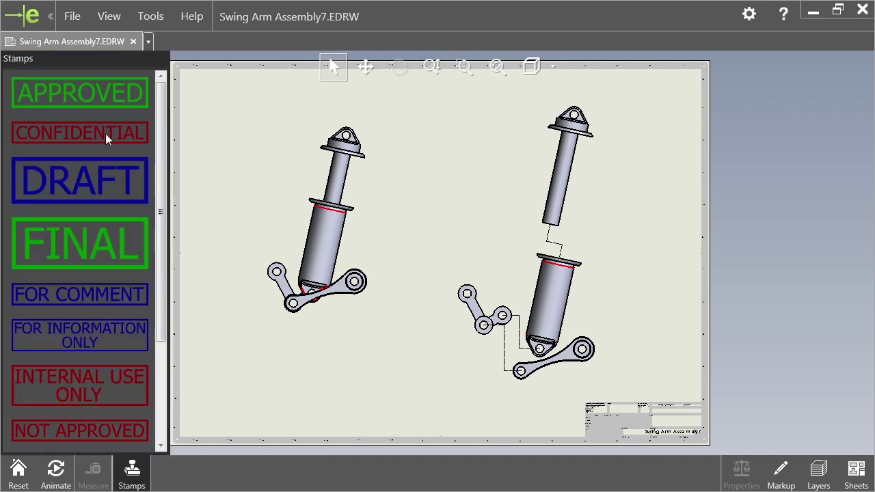
left_click_drag(113, 117, 280, 156)
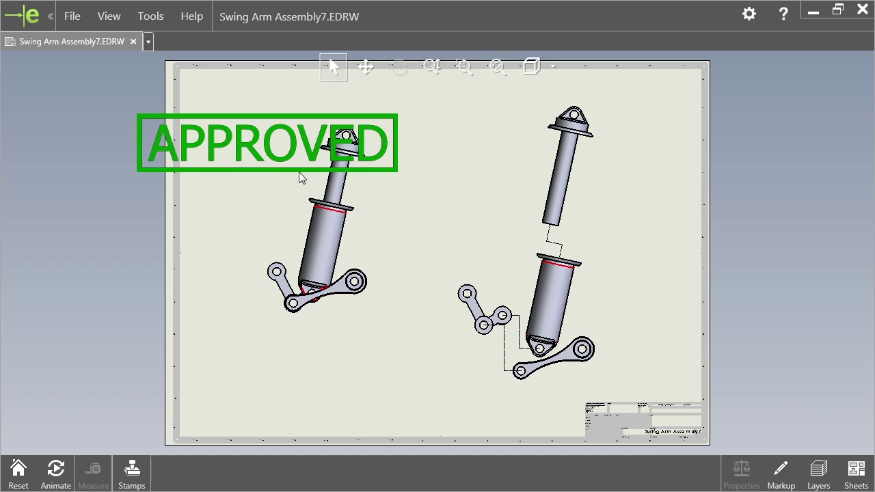
left_click(56, 470)
left_click(54, 439)
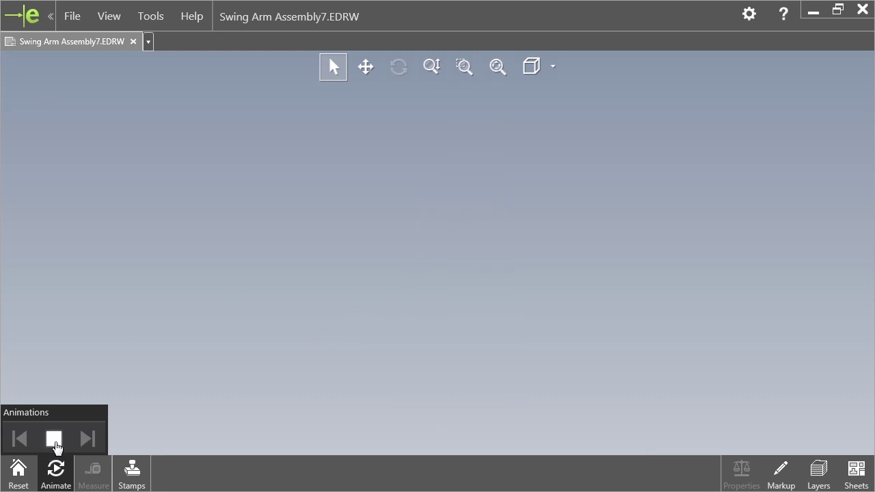
- Stop the animation and switch to Sheet1 from the sheet list
left_click(54, 440)
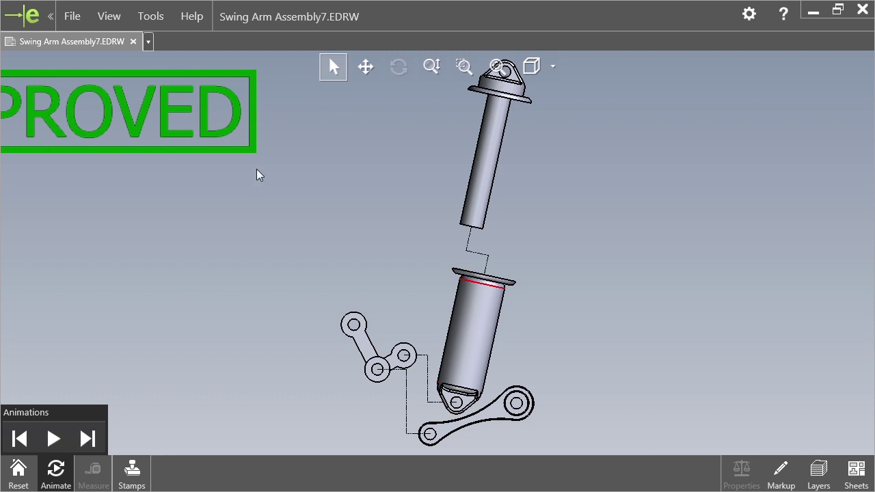
left_click(856, 472)
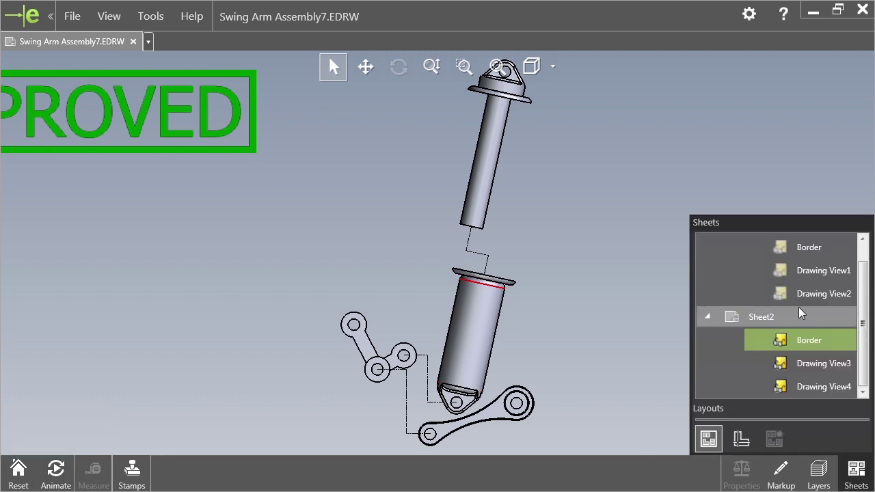
scroll(759, 313, "up", 1)
left_click(761, 246)
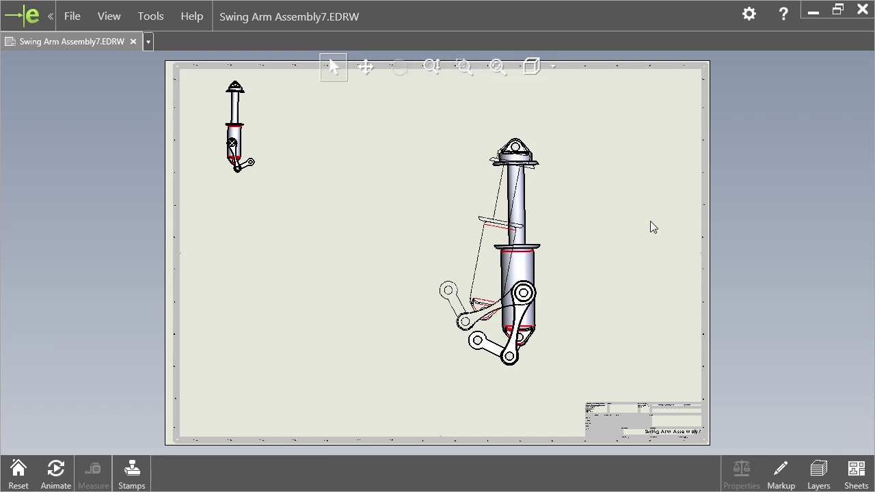
- Display the views as unshaded line drawings and bring up the Markup tools
left_click(552, 66)
left_click(561, 101)
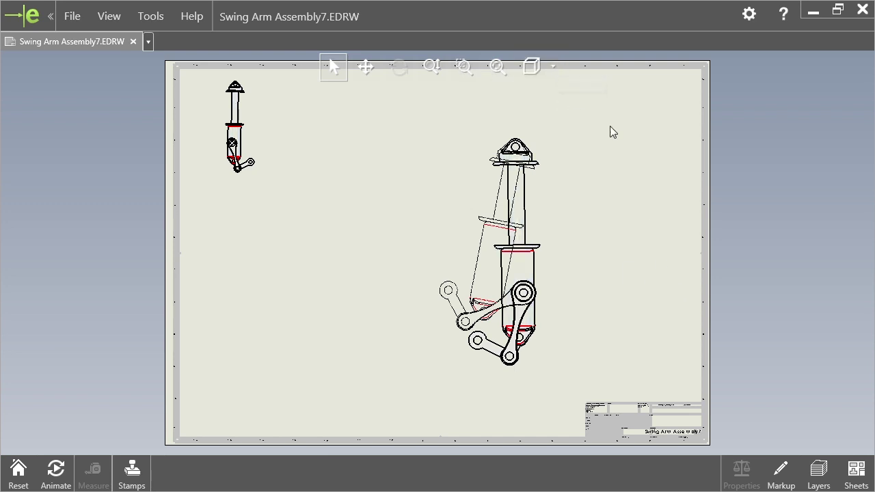
left_click(780, 479)
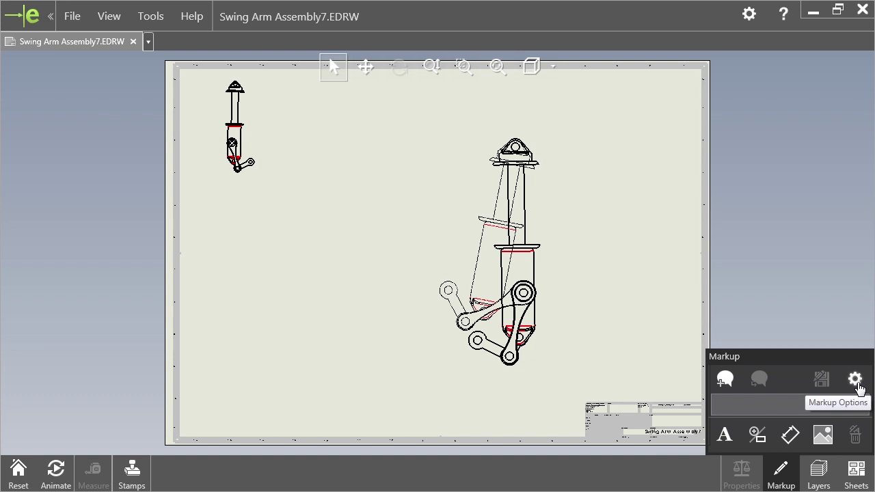
- Browse the stamps collection without adding one, then bring up the File menu
left_click(130, 473)
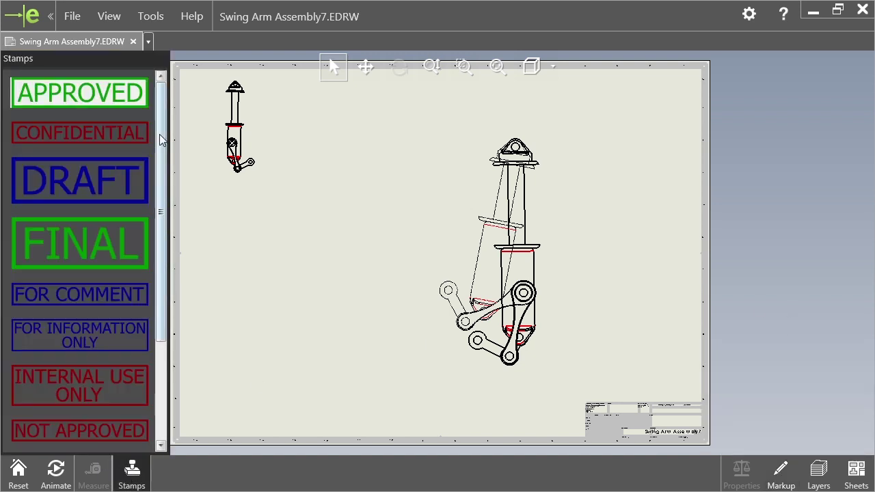
left_click_drag(160, 137, 163, 283)
left_click_drag(162, 327, 161, 136)
left_click(724, 131)
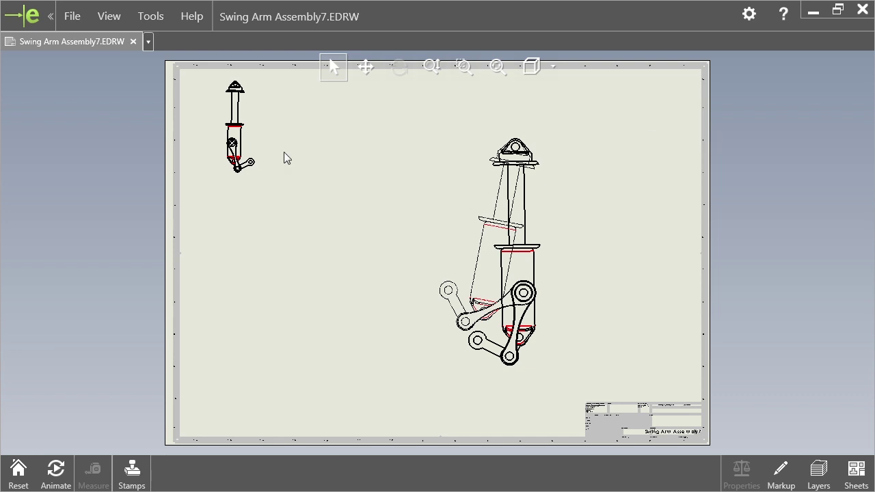
left_click(73, 18)
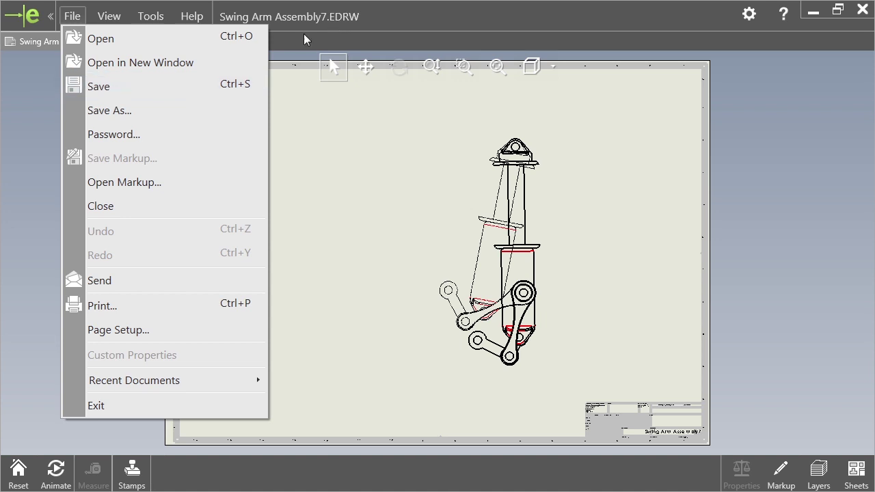
- Save the drawing as EDR5132.edrw in Learn Solidworks 2016 > Chapter 12
left_click(122, 111)
scroll(195, 162, "up", 1)
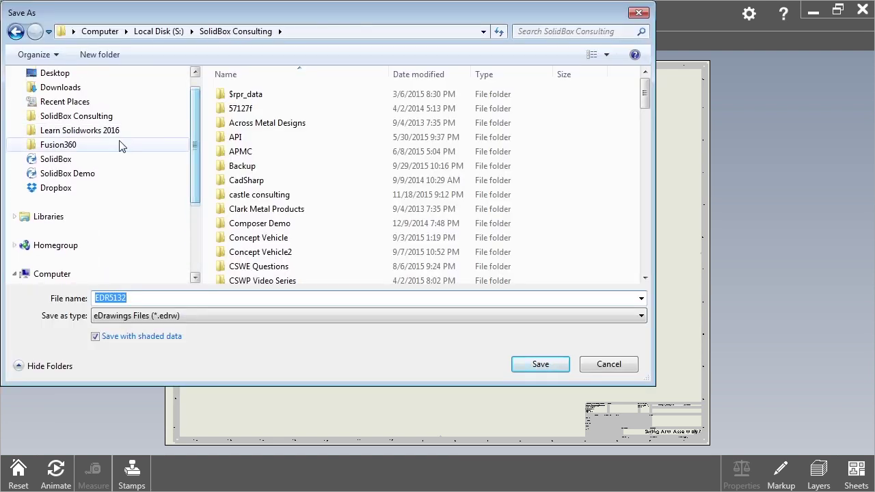
left_click(102, 130)
left_click(241, 239)
double_click(241, 239)
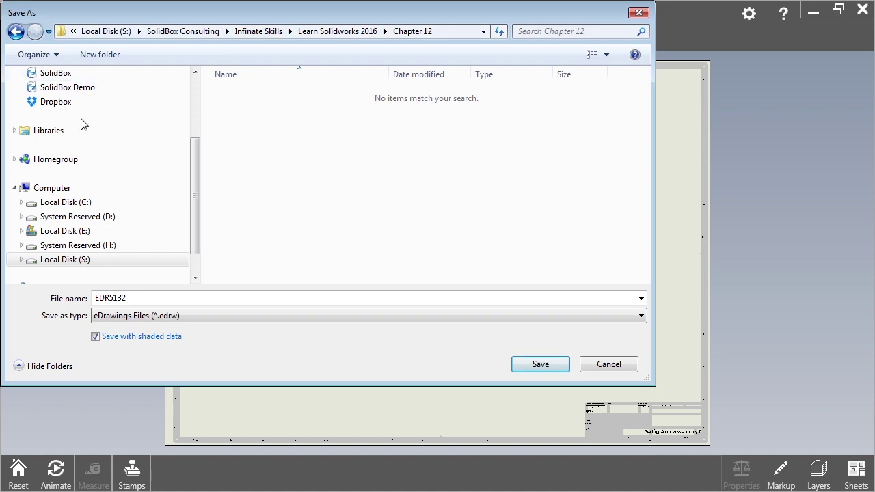
left_click(552, 364)
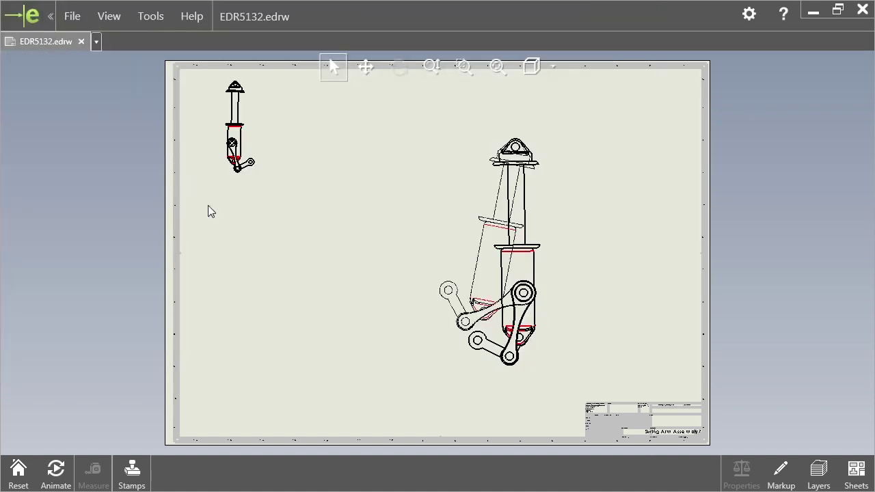
- Start another Save As of EDR5132 with type eDrawings HTML Files (*.htm)
left_click(74, 21)
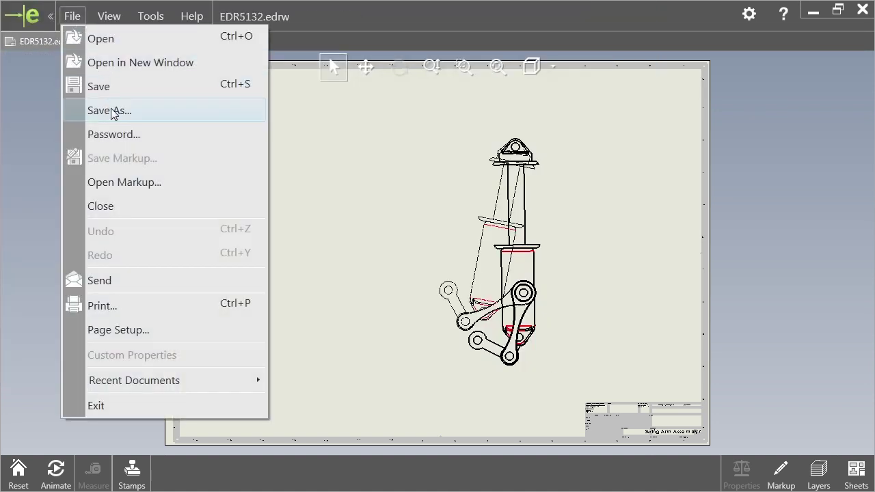
left_click(112, 110)
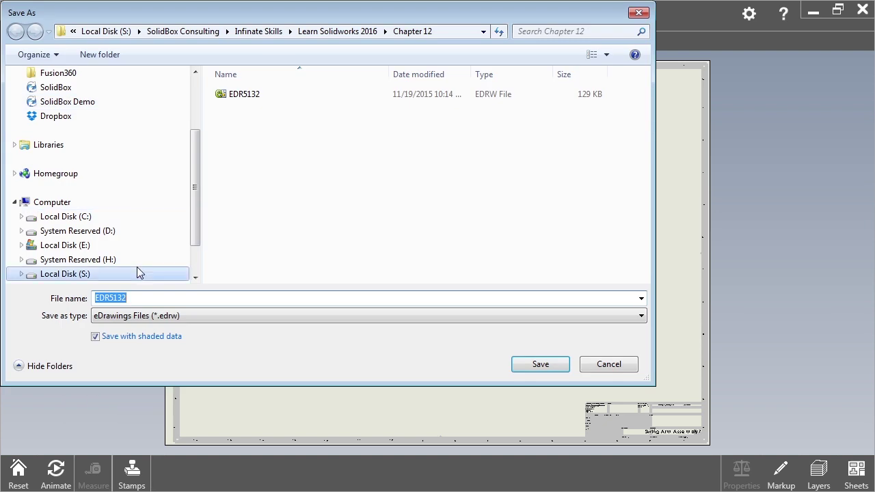
left_click(171, 317)
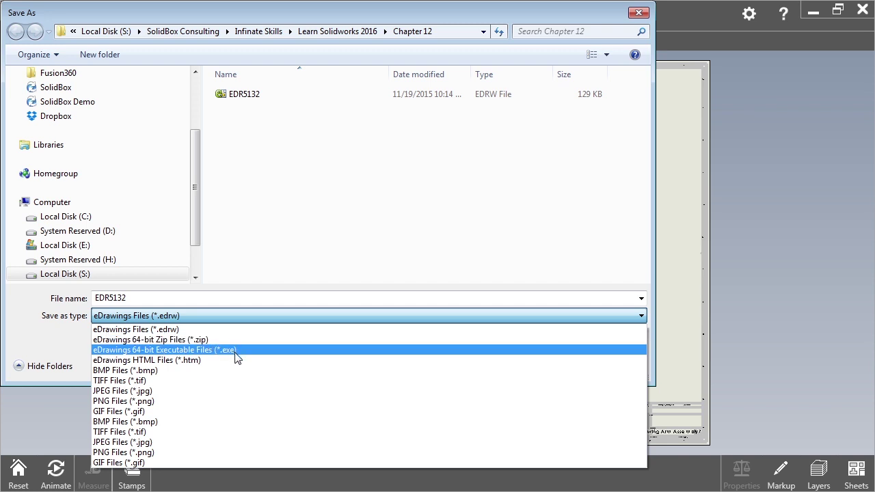
left_click(199, 361)
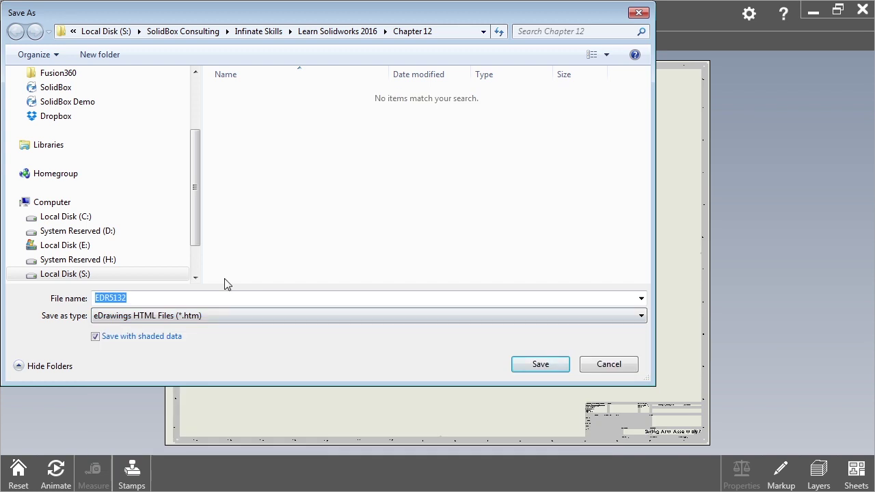
left_click(550, 360)
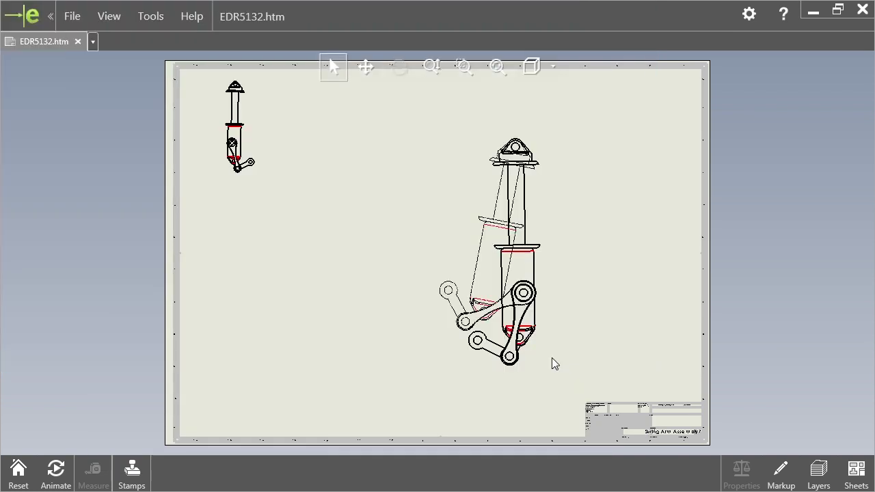
left_click(72, 16)
left_click(109, 91)
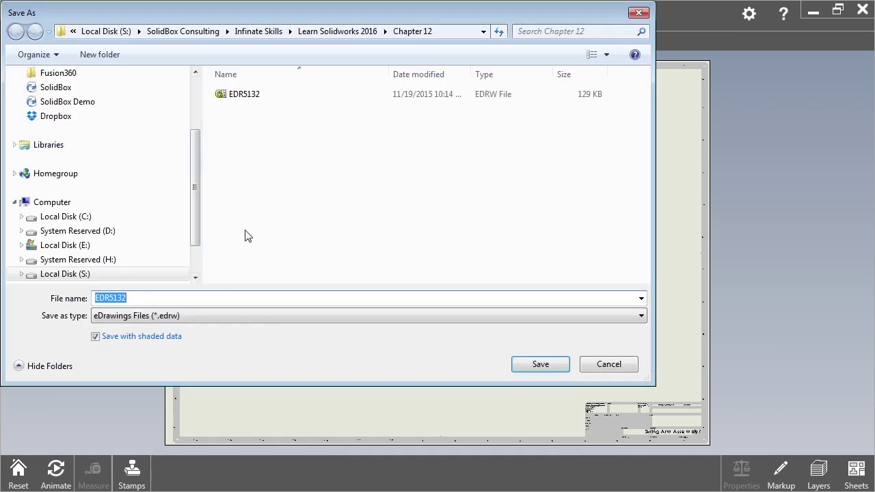
left_click(208, 319)
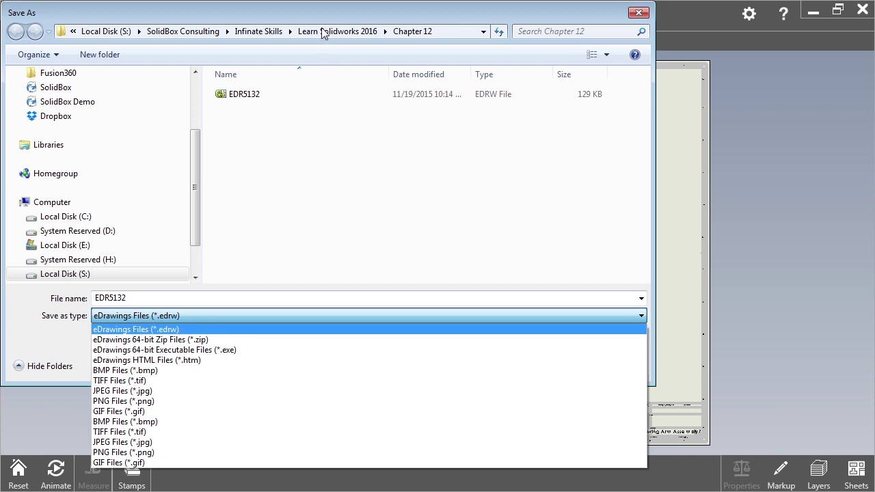
left_click(330, 6)
left_click_drag(329, 7, 402, 31)
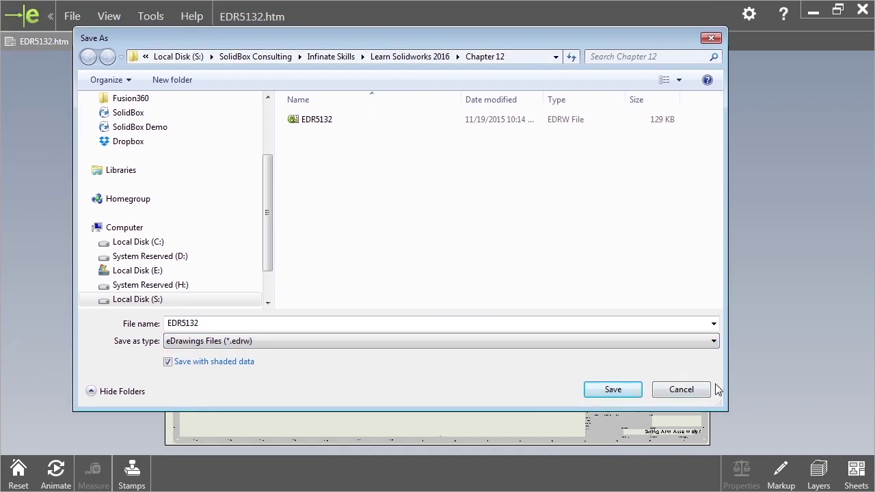
left_click(681, 390)
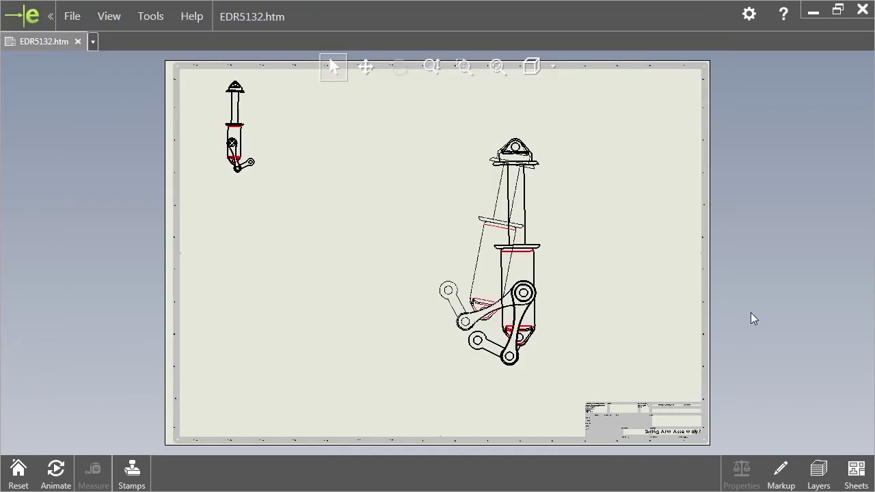